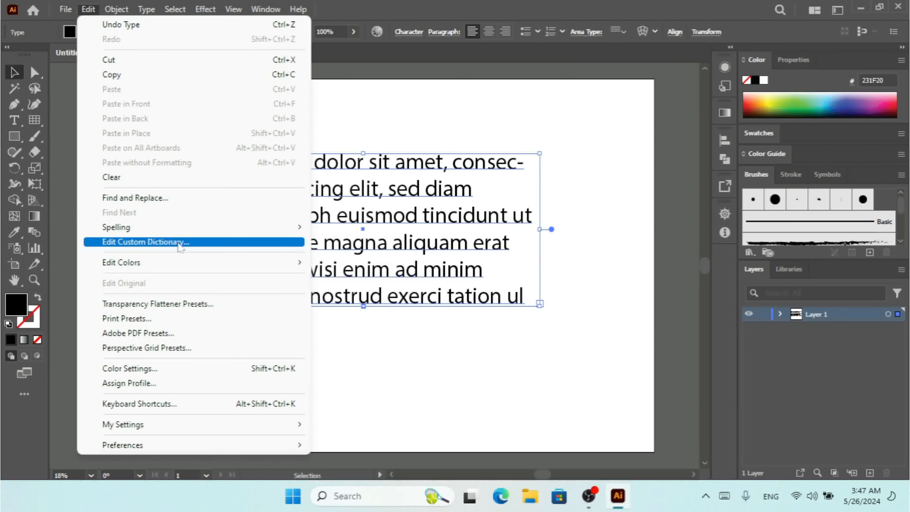
# Step: Find the word "Dolor" in the paragraph with Find and Replace
pyautogui.click(415, 193)
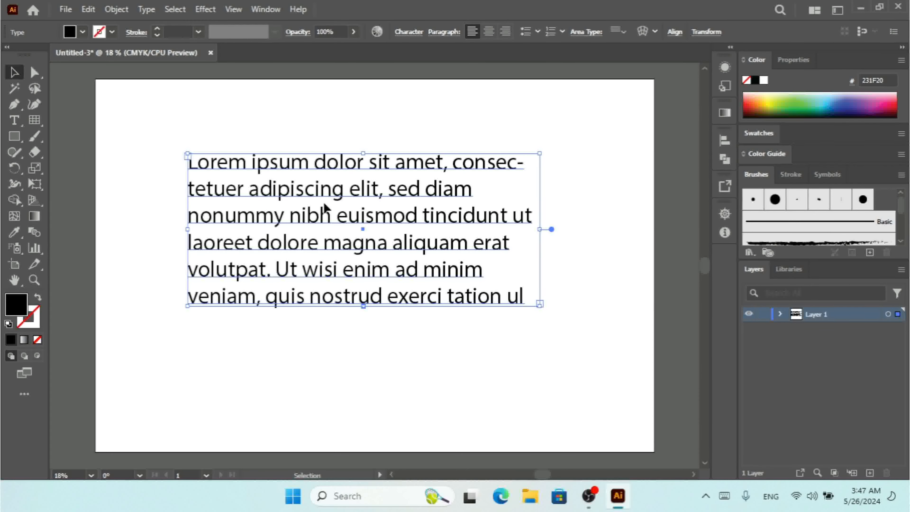
pyautogui.click(89, 10)
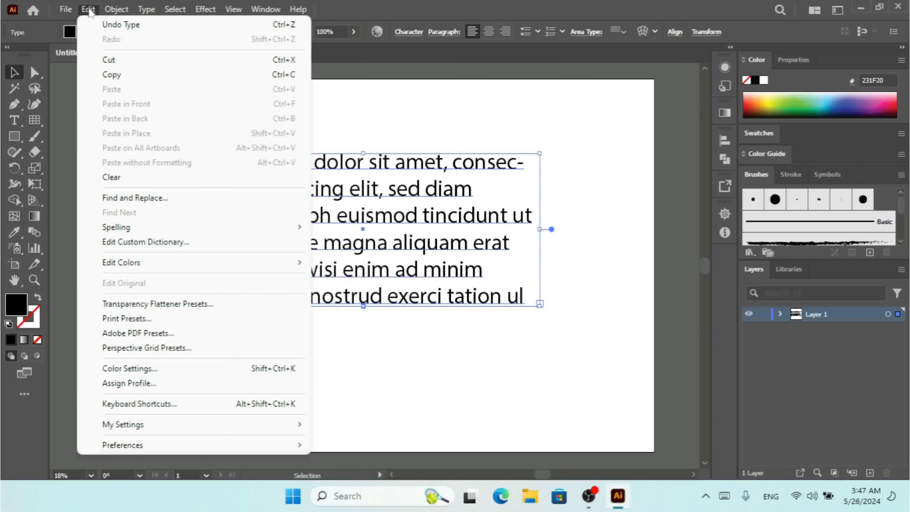
pyautogui.click(161, 198)
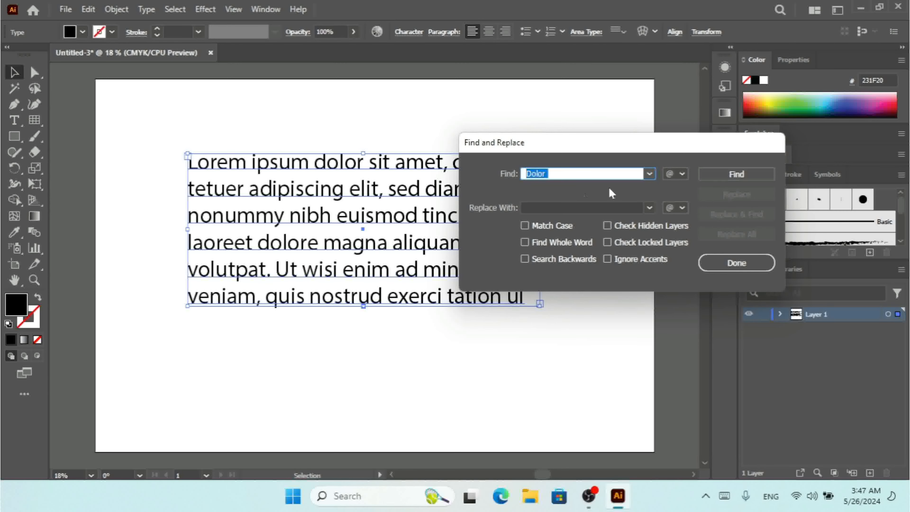
pyautogui.click(675, 176)
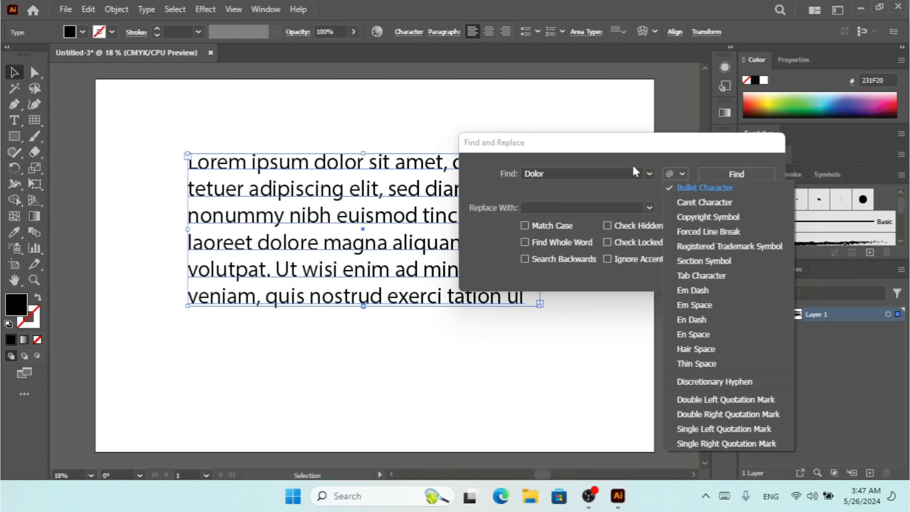
pyautogui.click(567, 174)
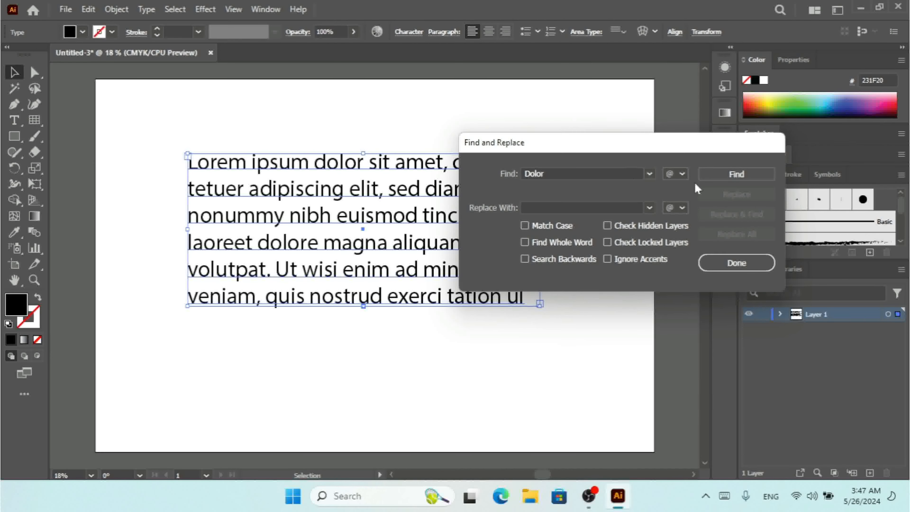
pyautogui.click(737, 175)
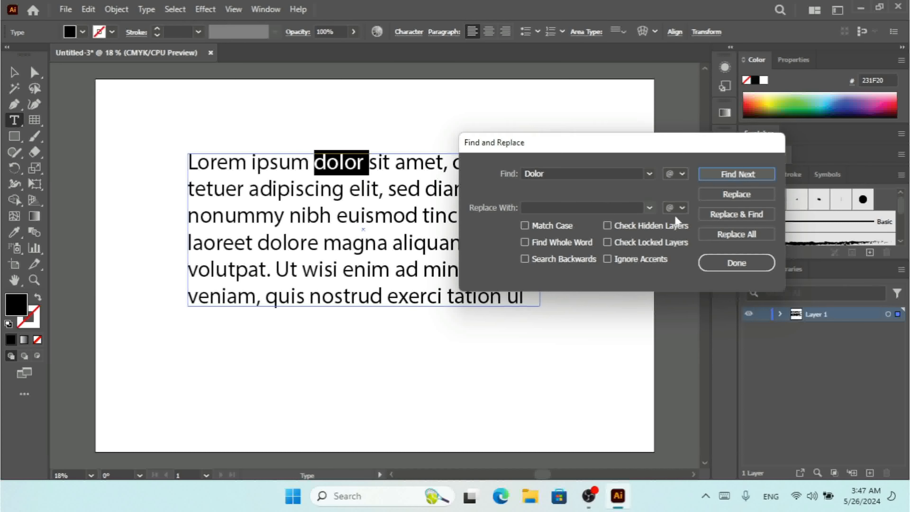
# Step: Replace all occurrences of "Dolor" in the paragraph with "text" and close Find and Replace
pyautogui.click(681, 208)
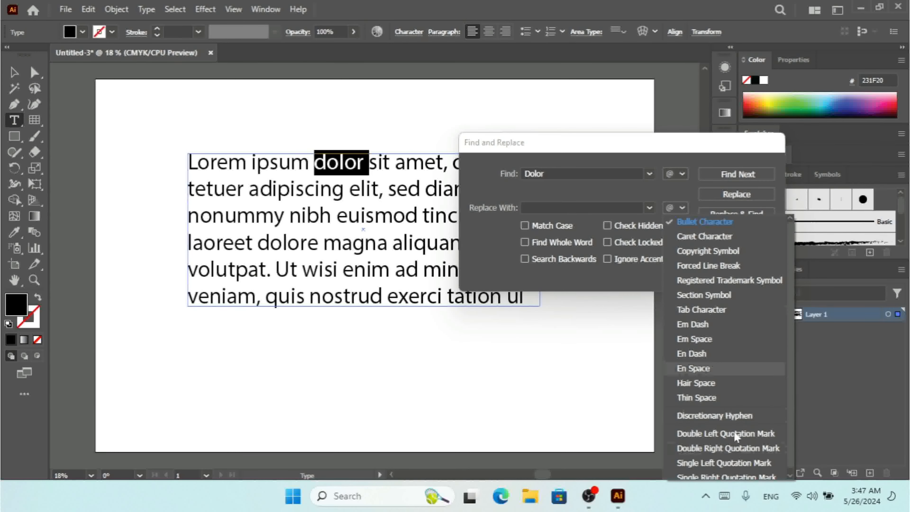
pyautogui.click(480, 264)
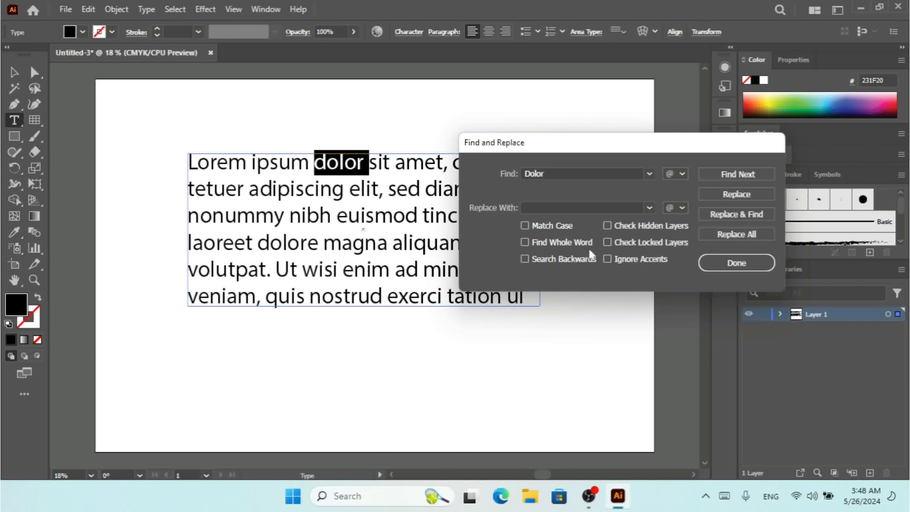
pyautogui.click(550, 206)
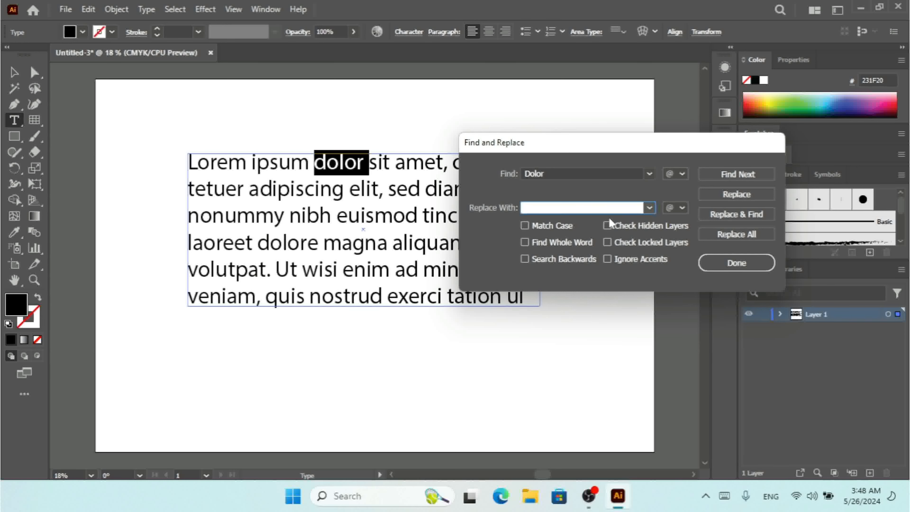
pyautogui.write('text')
pyautogui.click(726, 237)
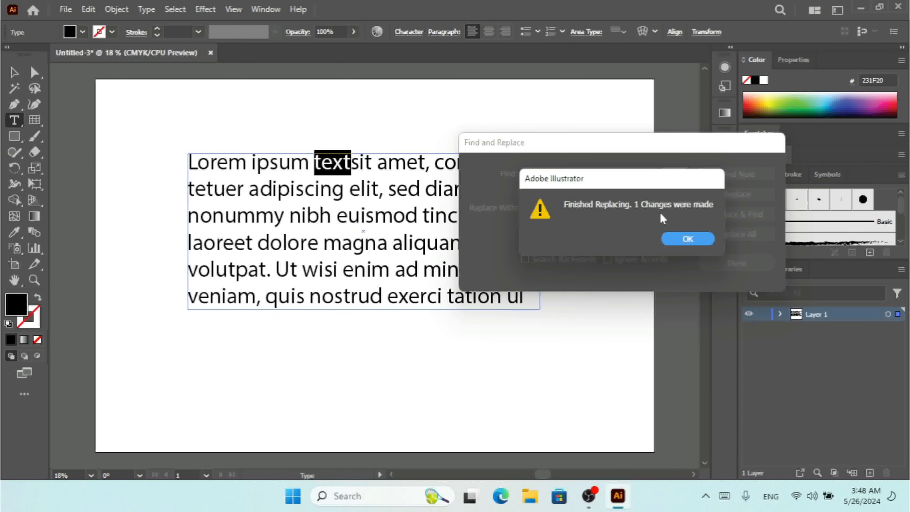
pyautogui.click(692, 244)
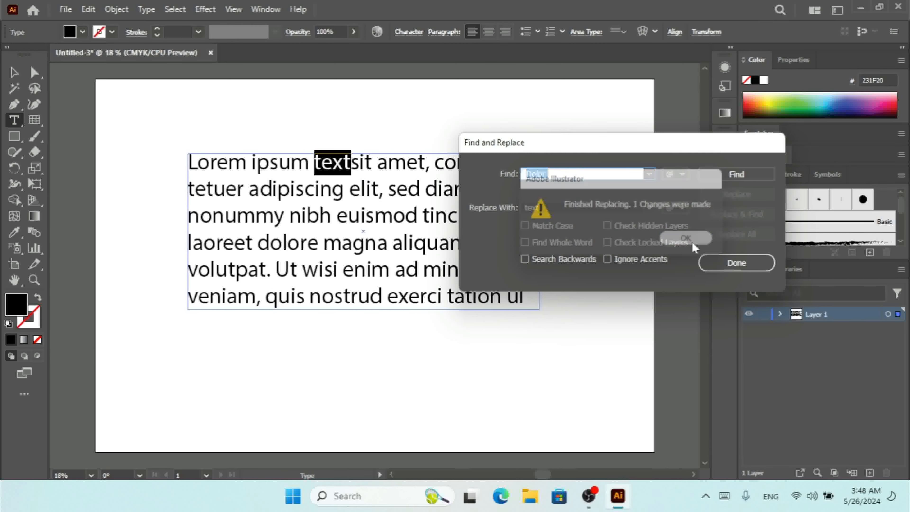
pyautogui.click(750, 263)
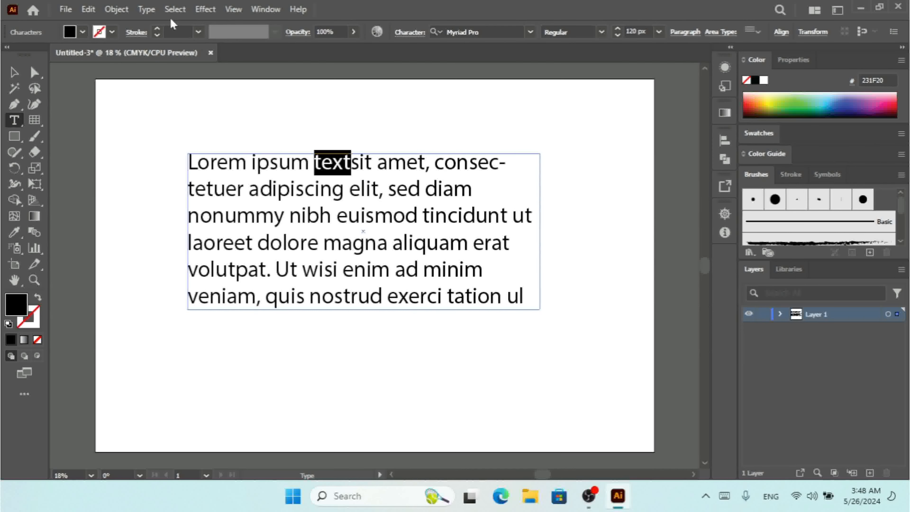
# Step: Search the paragraph for the word "amet" with Find and Replace, without replacing it
pyautogui.click(117, 10)
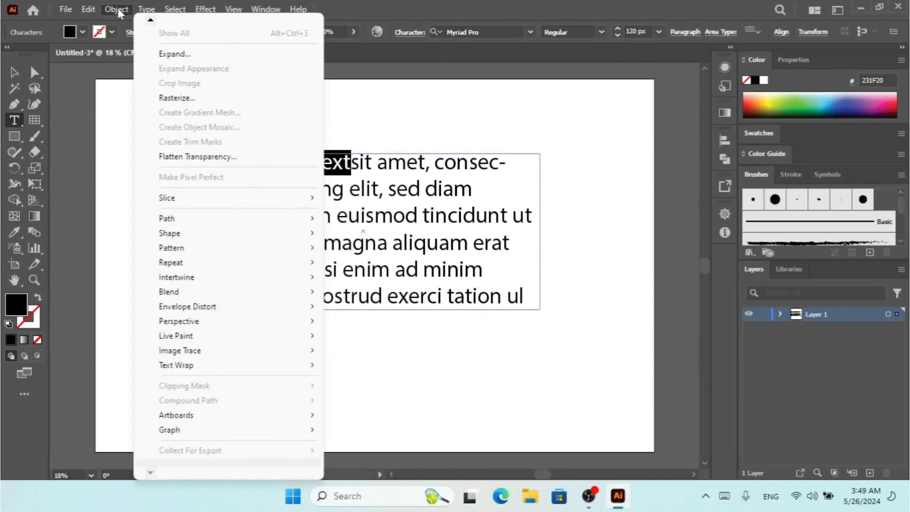
pyautogui.moveTo(87, 9)
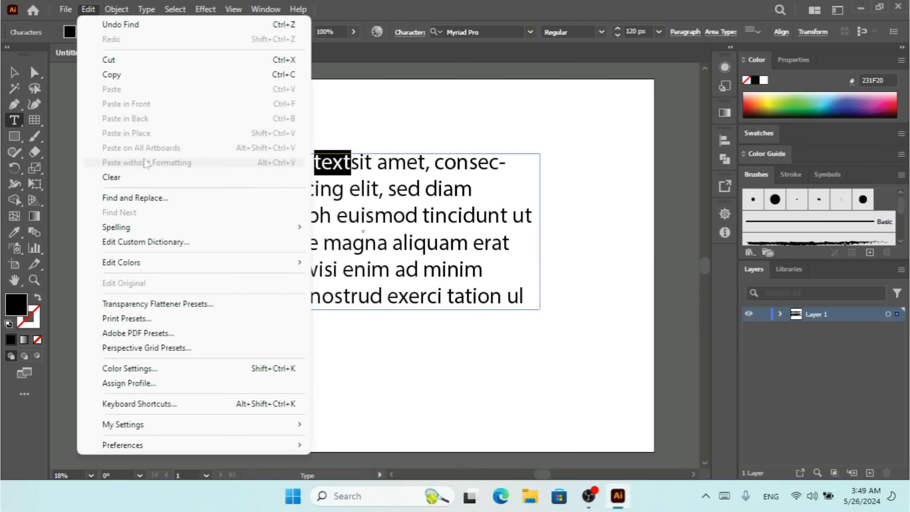
pyautogui.click(168, 198)
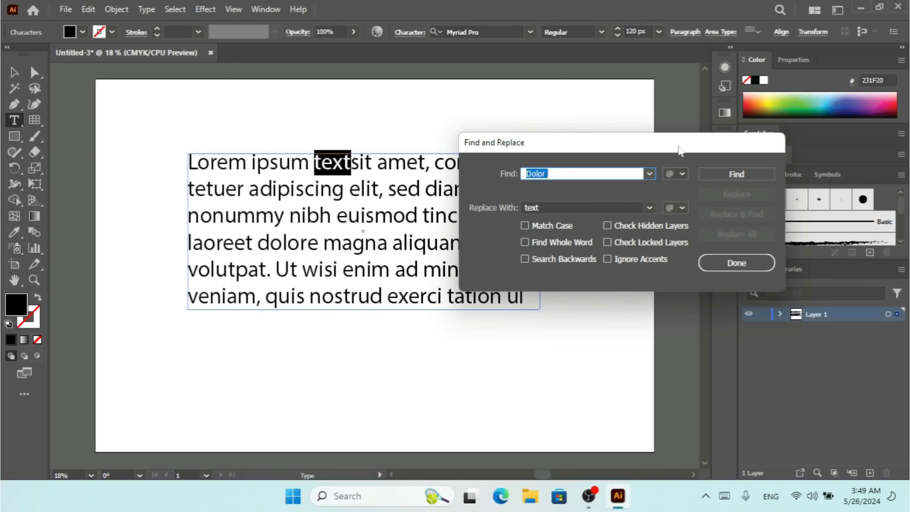
pyautogui.write('amet')
pyautogui.click(751, 175)
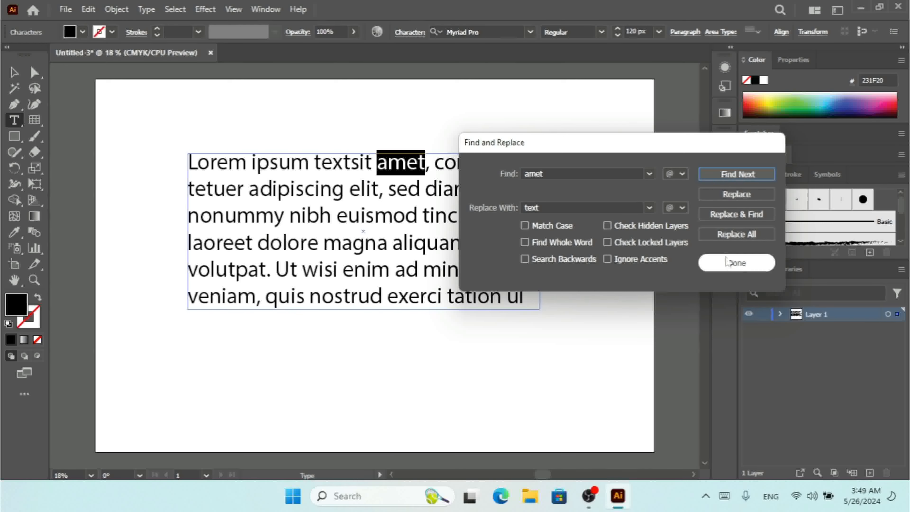
pyautogui.click(725, 265)
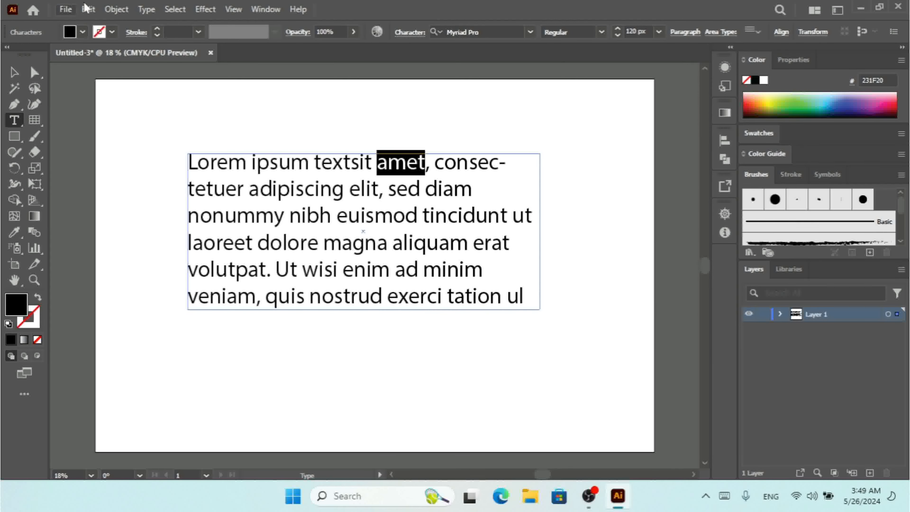
# Step: Look for the next occurrence of "amet" with Find Next
pyautogui.click(89, 10)
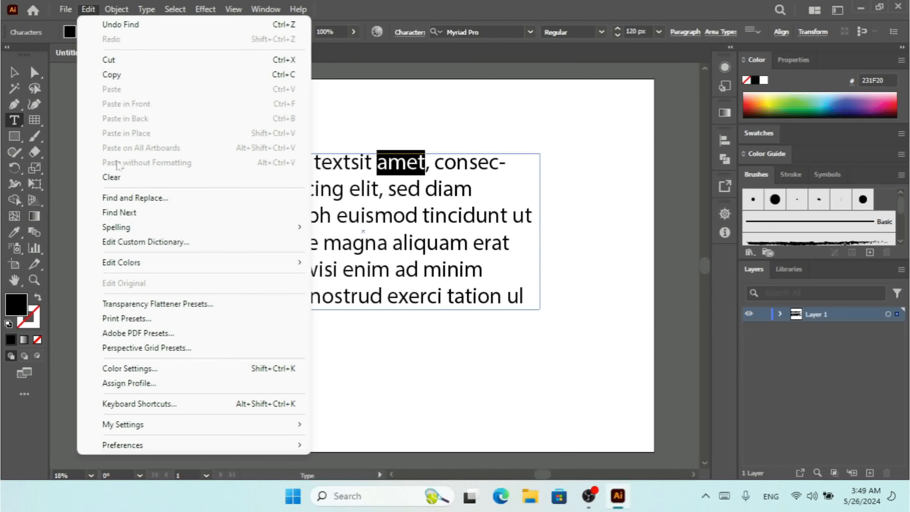
pyautogui.click(153, 215)
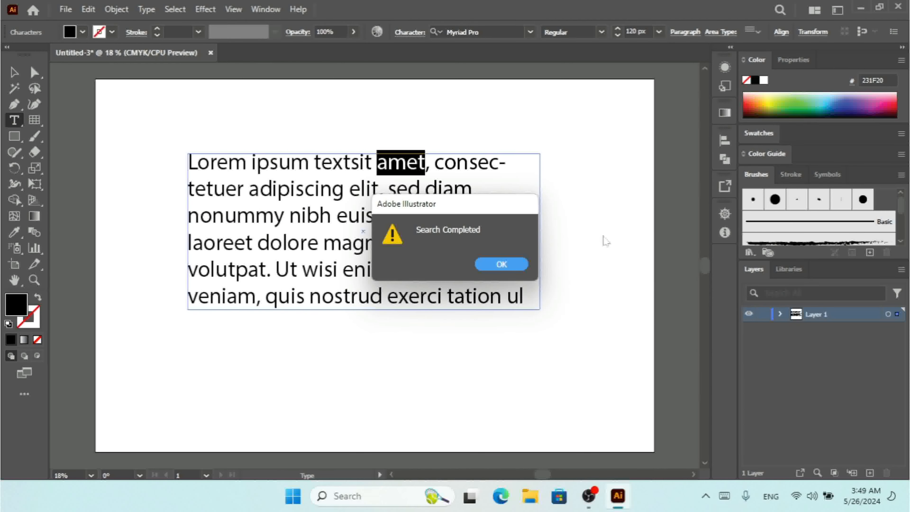
pyautogui.click(519, 269)
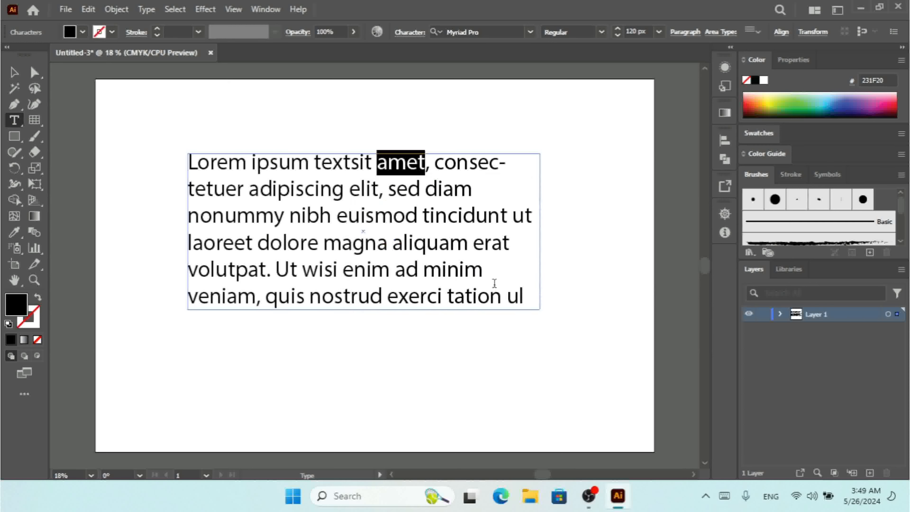
# Step: Insert another "amet" before "veniam" in the paragraph and select the "amet" in the first line
pyautogui.click(487, 274)
pyautogui.write('amet')
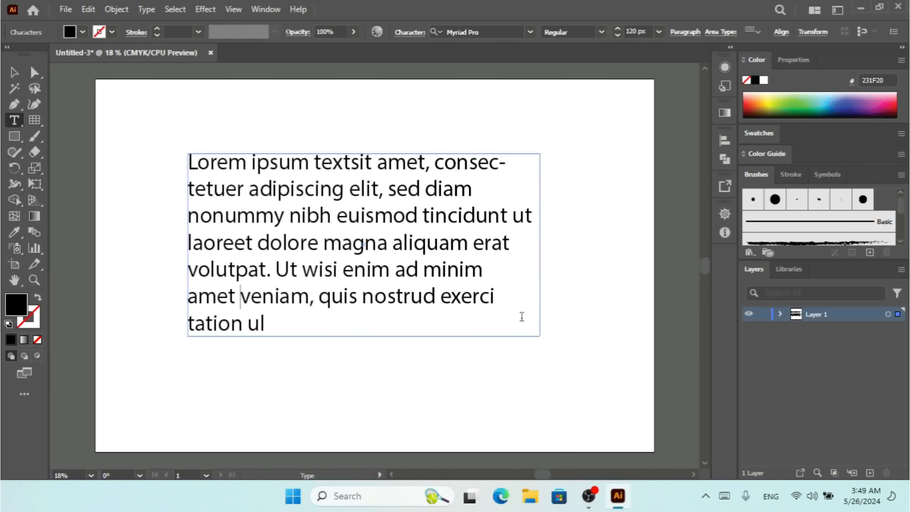
pyautogui.moveTo(426, 164); pyautogui.dragTo(376, 164)
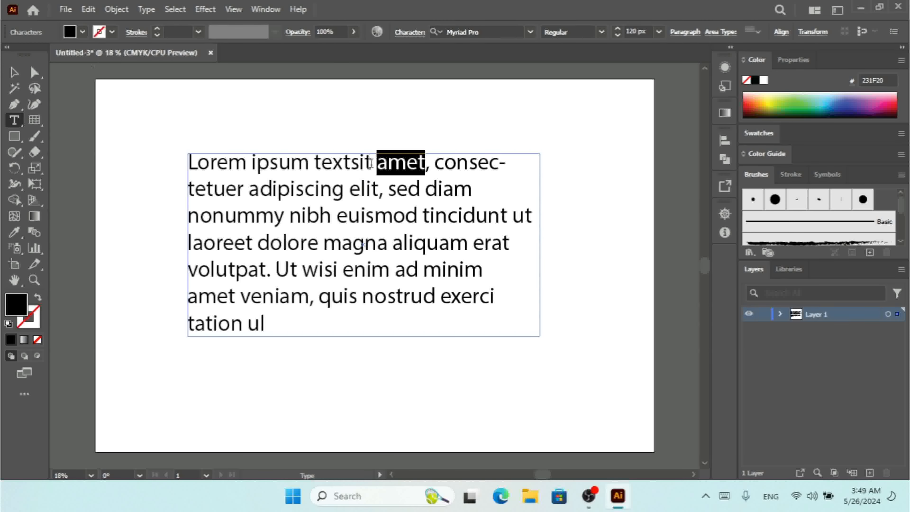
# Step: Repeat the search for "amet" with Find and Replace and go on to its next occurrence with Find Next
pyautogui.click(87, 9)
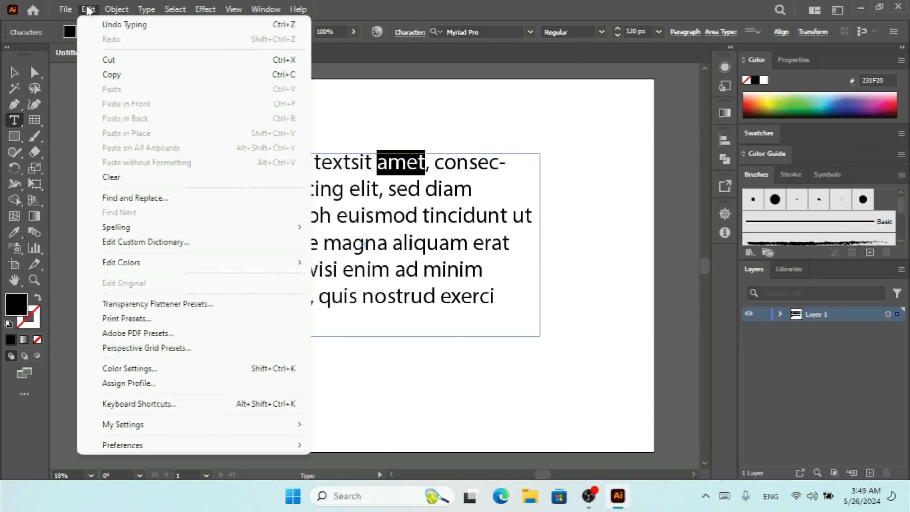
pyautogui.click(162, 198)
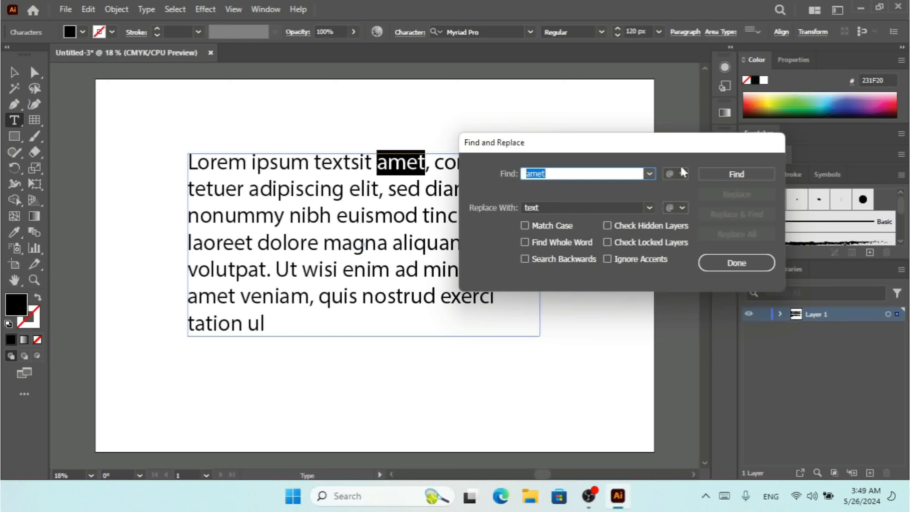
pyautogui.click(730, 176)
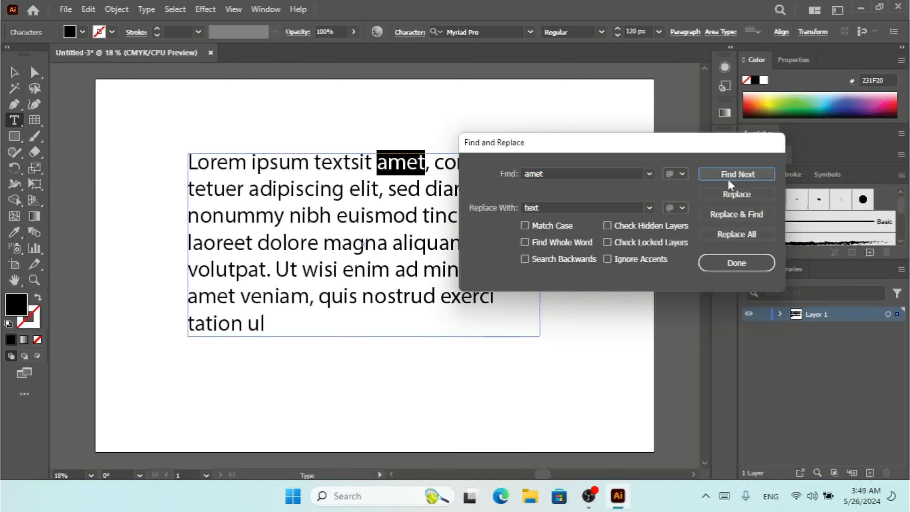
pyautogui.click(748, 264)
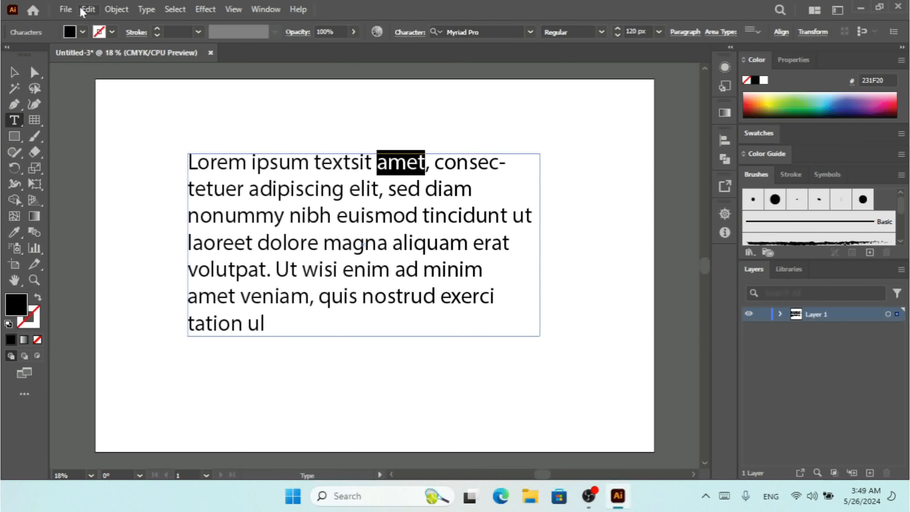
pyautogui.click(88, 9)
pyautogui.click(158, 212)
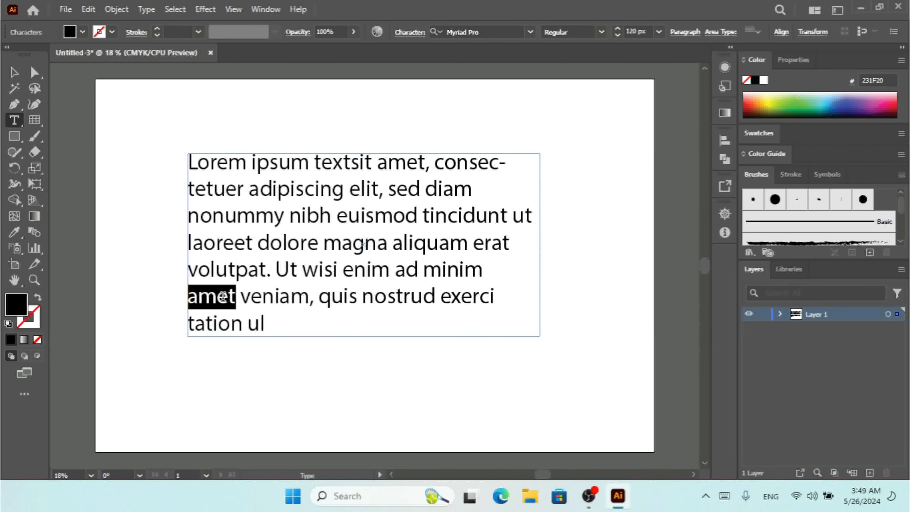
# Step: Start a Check Spelling run on the paragraph, moving its dialog closer to the text
pyautogui.click(88, 9)
pyautogui.moveTo(178, 228)
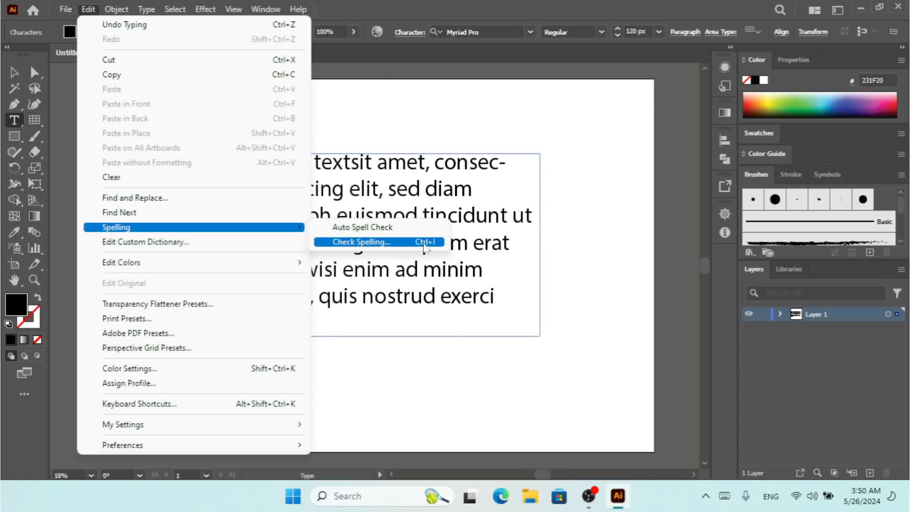
pyautogui.click(460, 214)
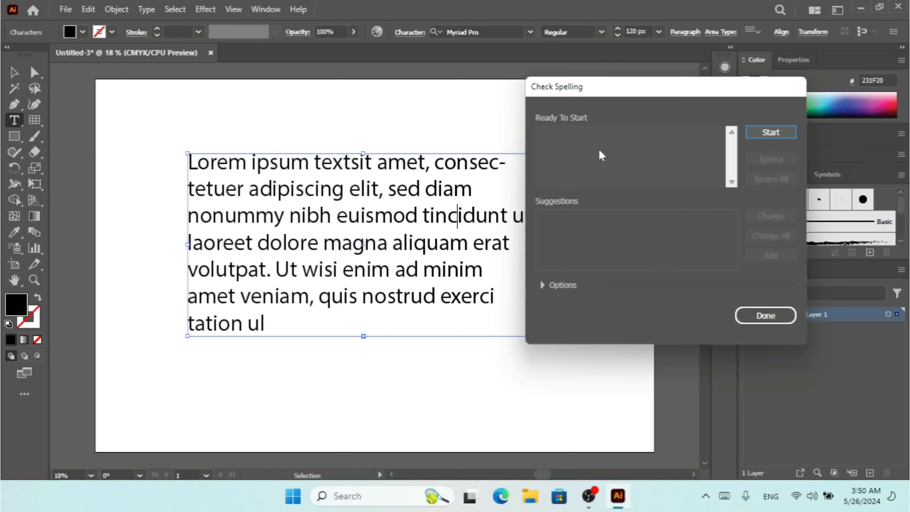
pyautogui.moveTo(672, 93); pyautogui.dragTo(621, 91)
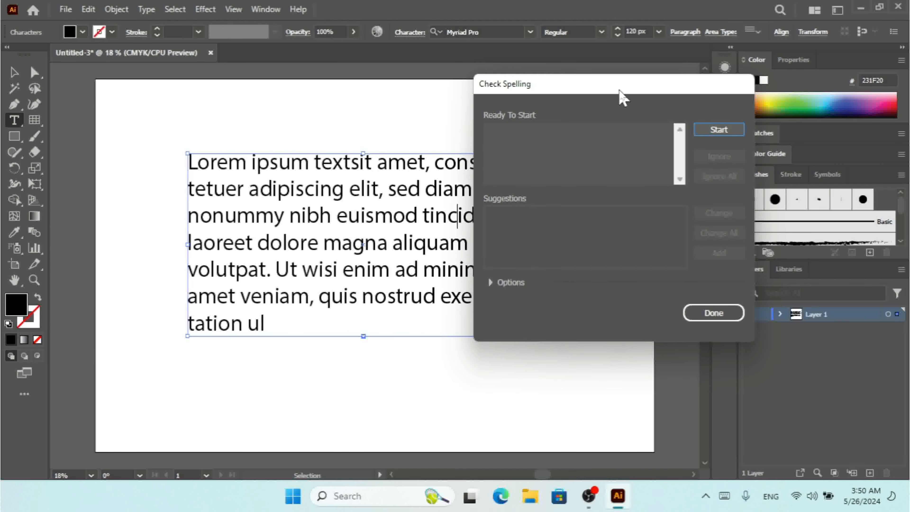
pyautogui.click(701, 133)
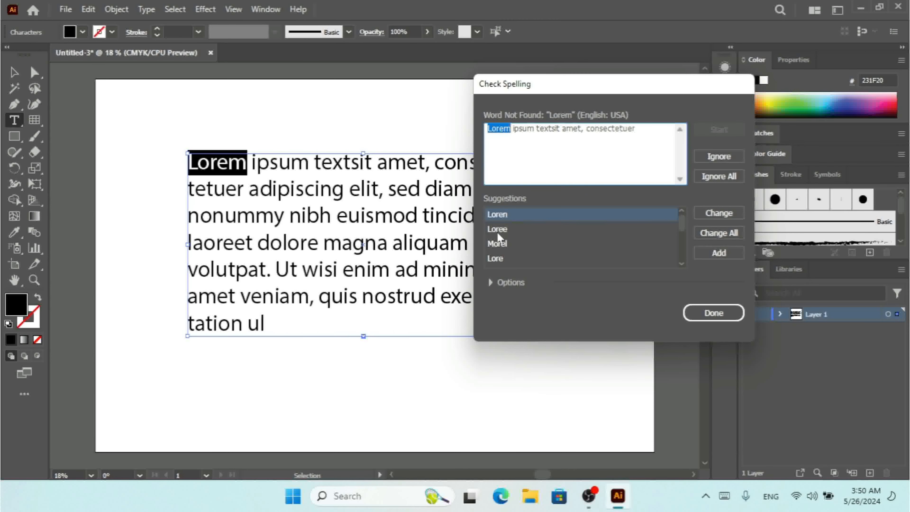
# Step: Expand the spell-check options, ignore the flagged word "Lorem" once and ignore all occurrences of "ipsum"
pyautogui.click(490, 283)
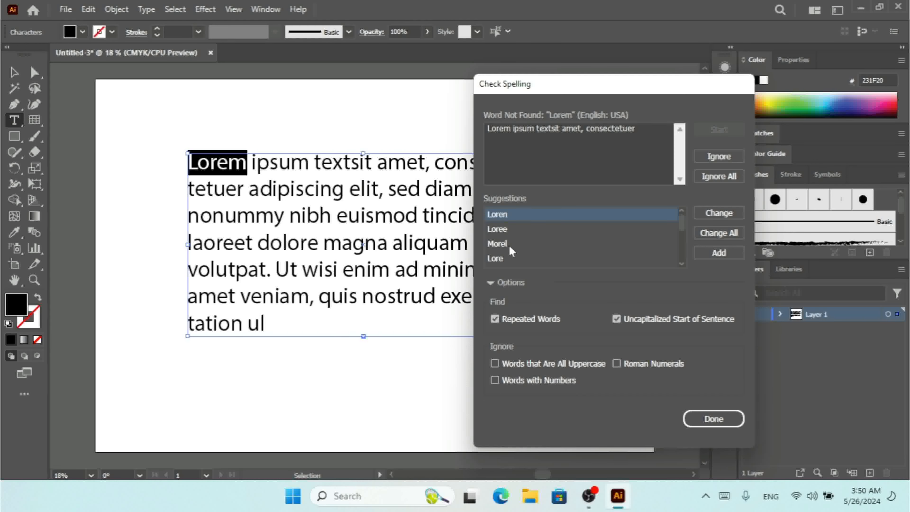
pyautogui.click(556, 134)
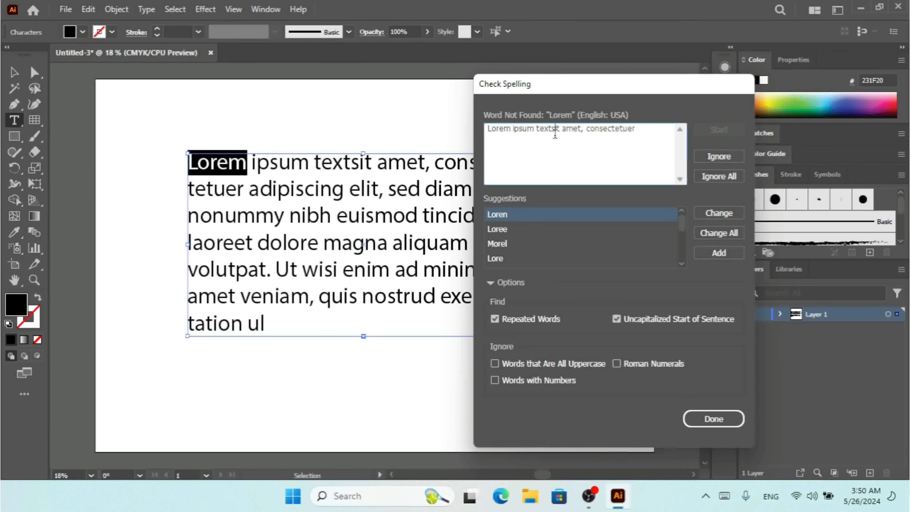
pyautogui.moveTo(536, 130); pyautogui.dragTo(552, 129)
pyautogui.click(728, 155)
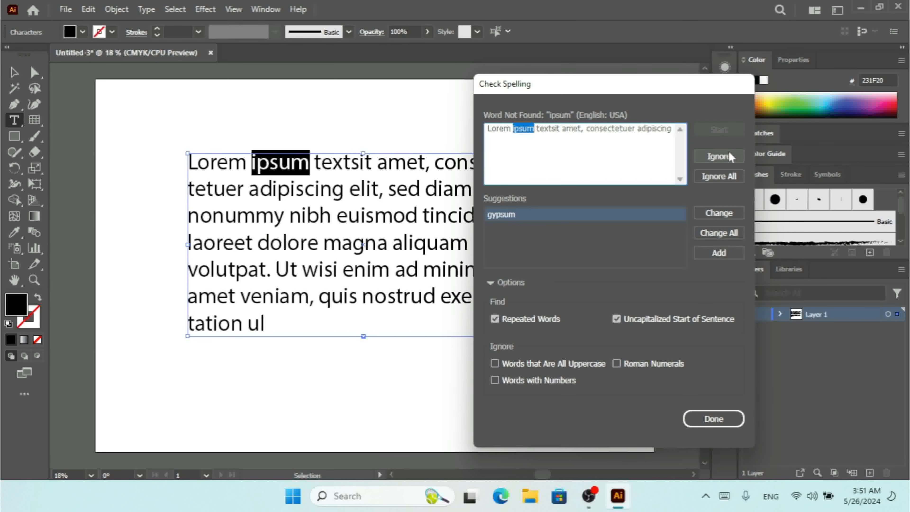
pyautogui.click(721, 171)
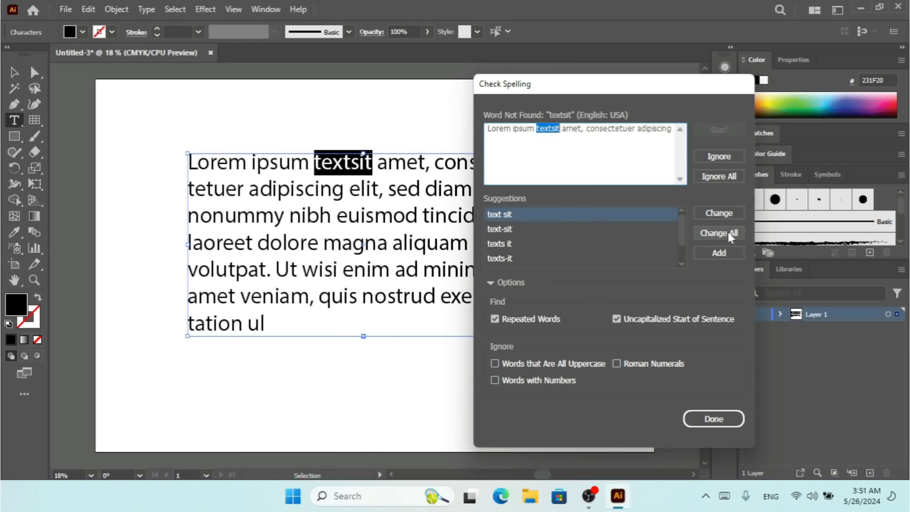
# Step: Add the flagged word "textsit" to the dictionary and finish the spelling check
pyautogui.click(722, 255)
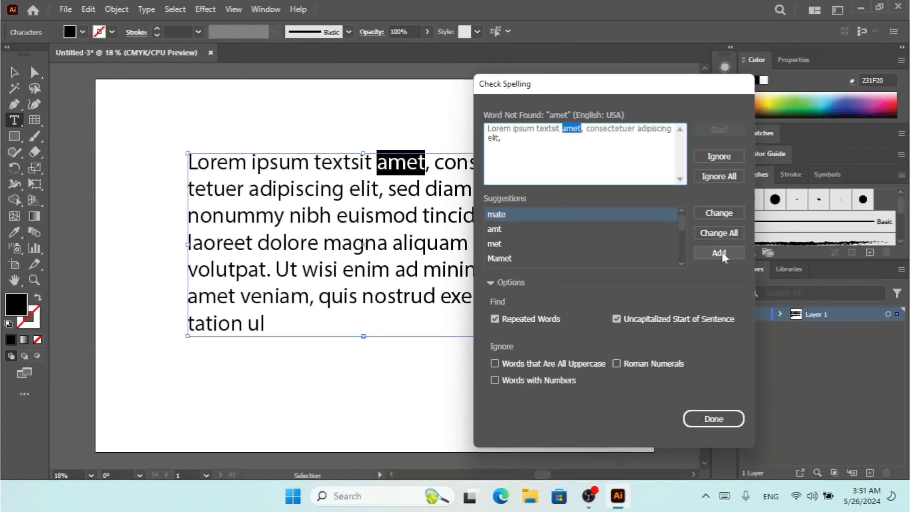
pyautogui.click(713, 418)
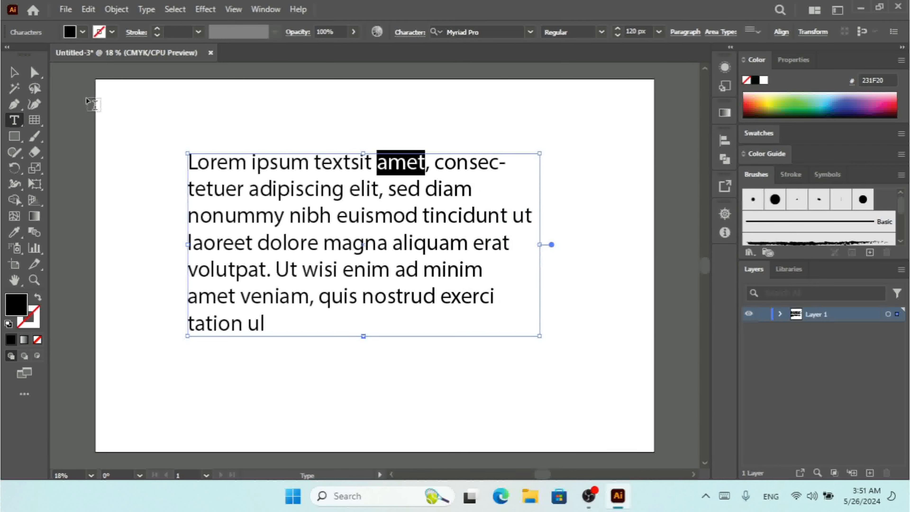
# Step: Turn on Auto Spell Check and place the text cursor inside "consectetuer" in the paragraph's first line
pyautogui.click(89, 9)
pyautogui.moveTo(167, 229)
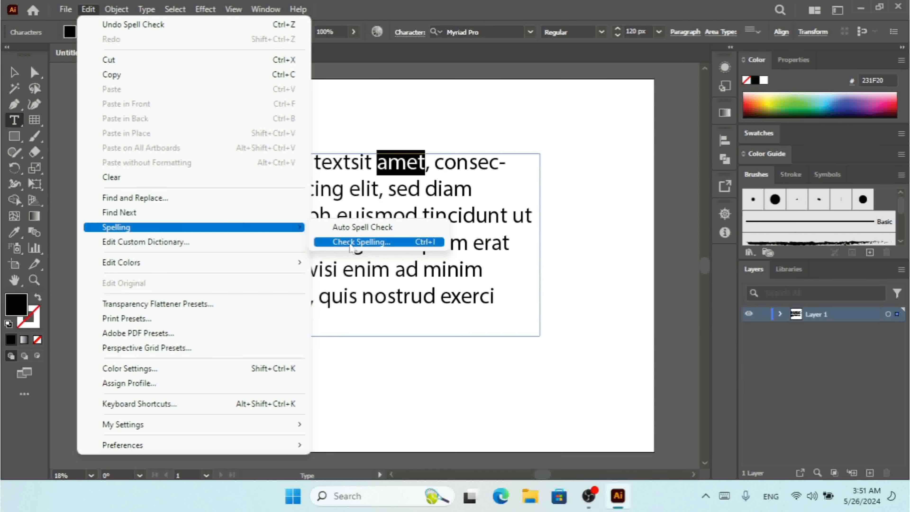
pyautogui.click(351, 242)
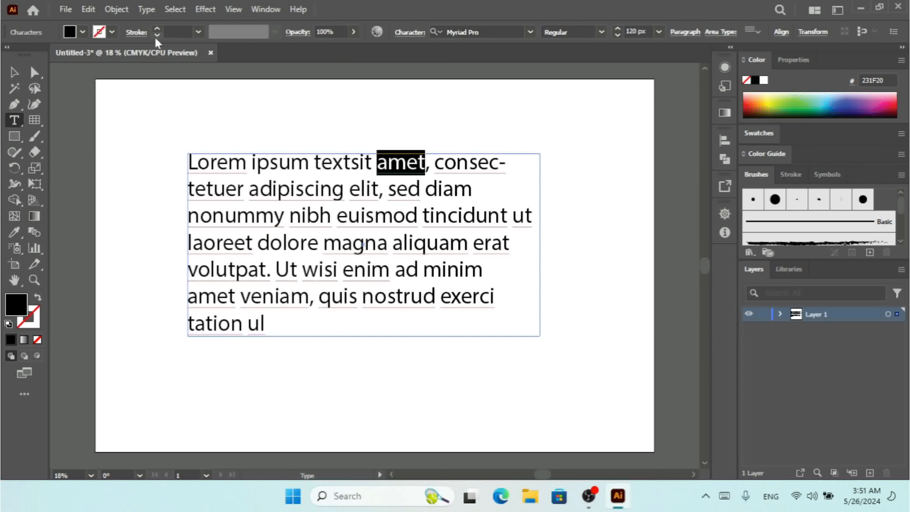
pyautogui.click(475, 164)
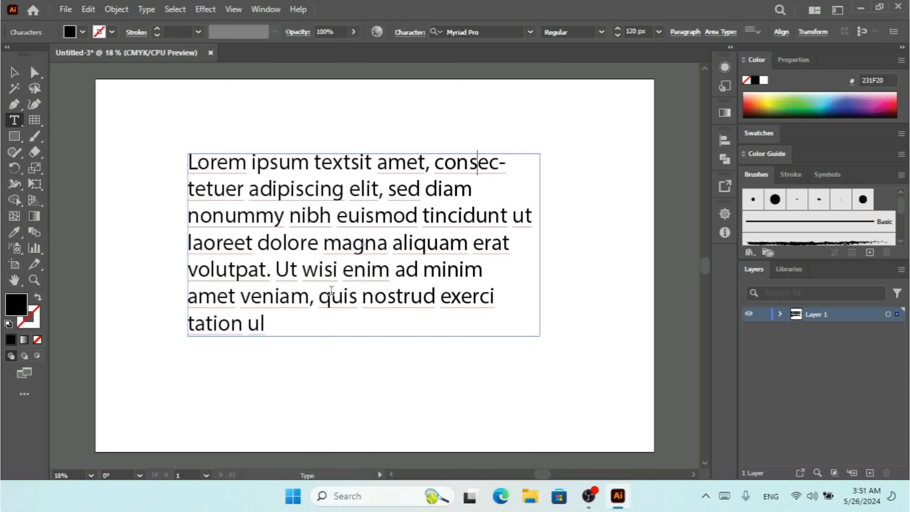
# Step: Select the whole paragraph and turn off Auto Spell Check
pyautogui.moveTo(271, 322); pyautogui.dragTo(183, 128)
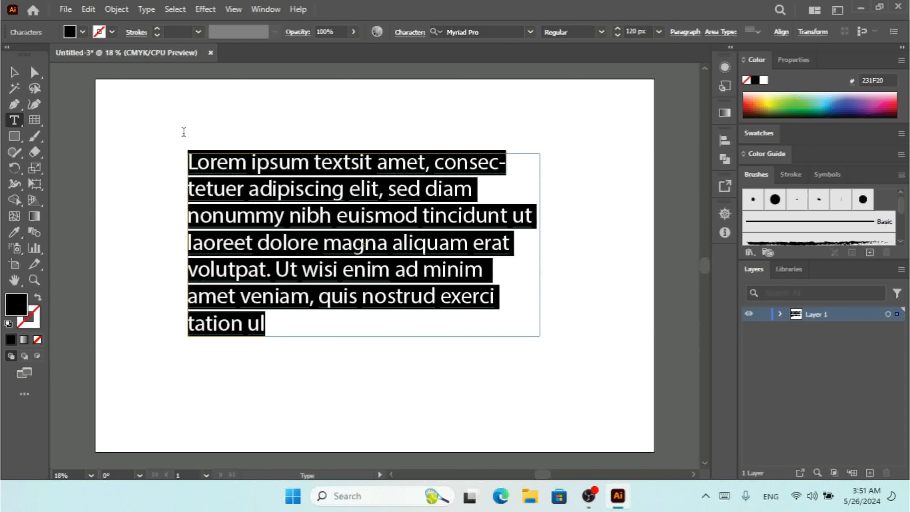
pyautogui.click(88, 10)
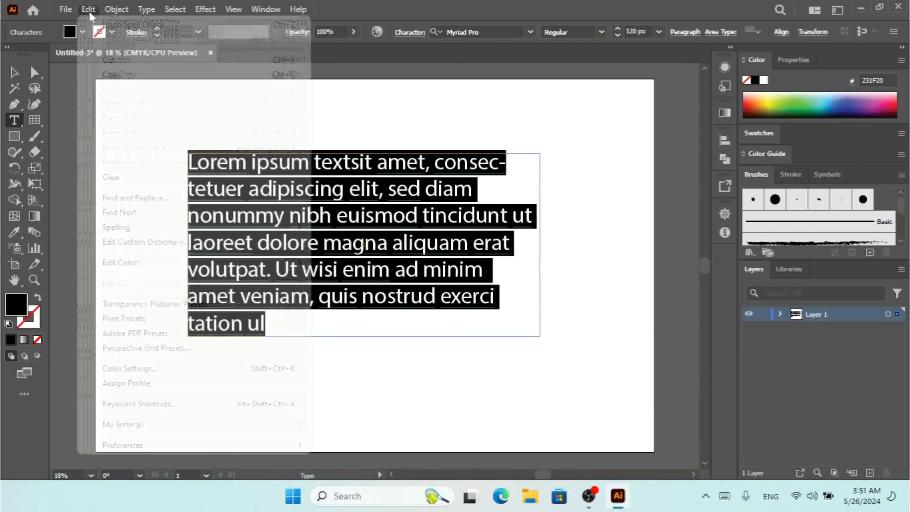
pyautogui.moveTo(142, 229)
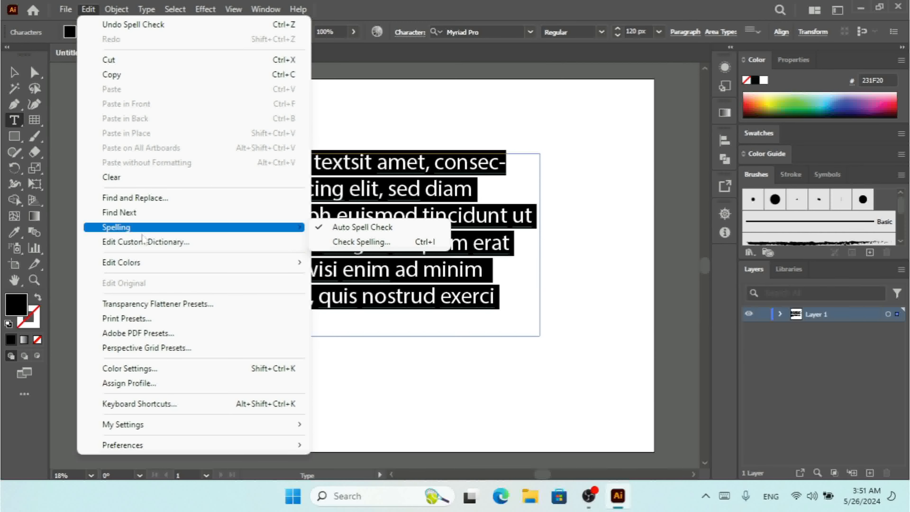
pyautogui.click(338, 228)
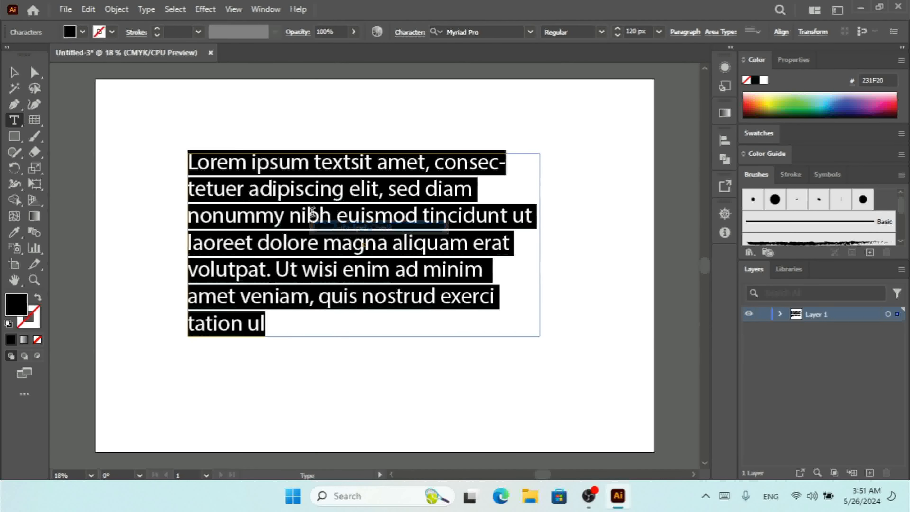
# Step: Open the custom dictionary for editing and add the entry "My"
pyautogui.click(88, 9)
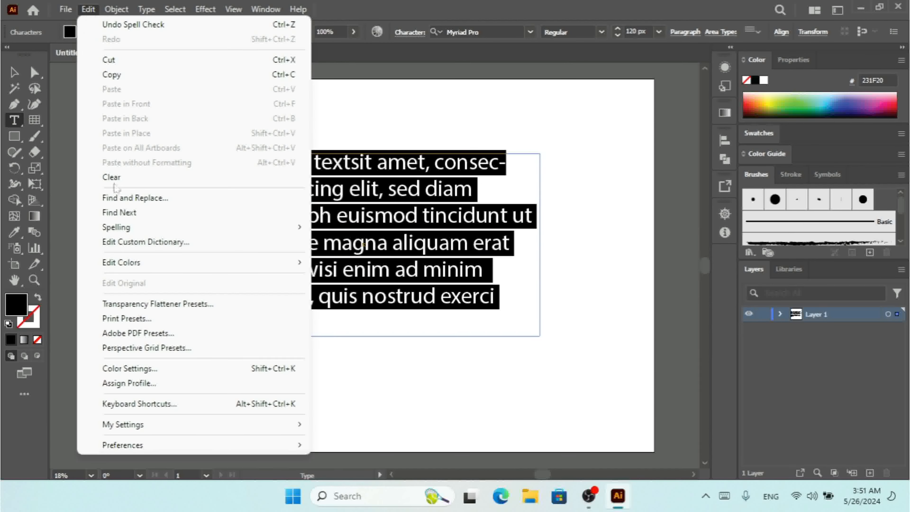
pyautogui.click(219, 243)
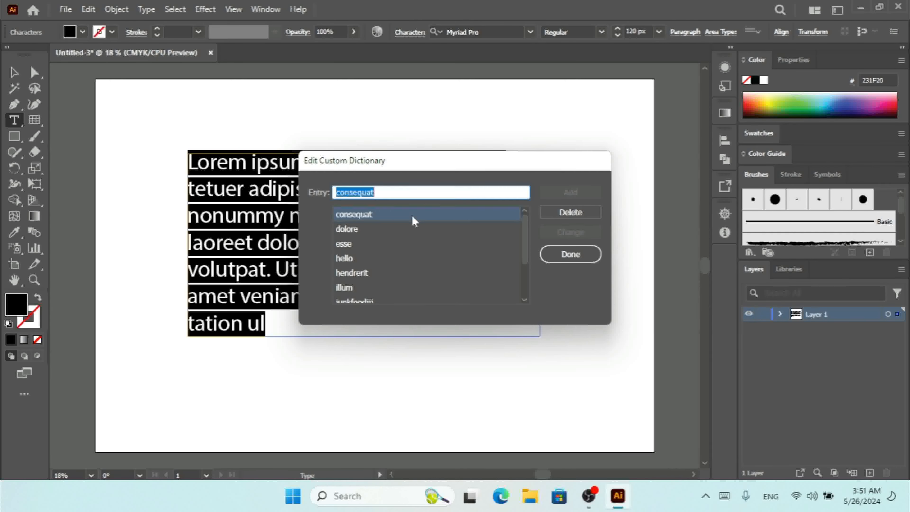
pyautogui.write('My Name')
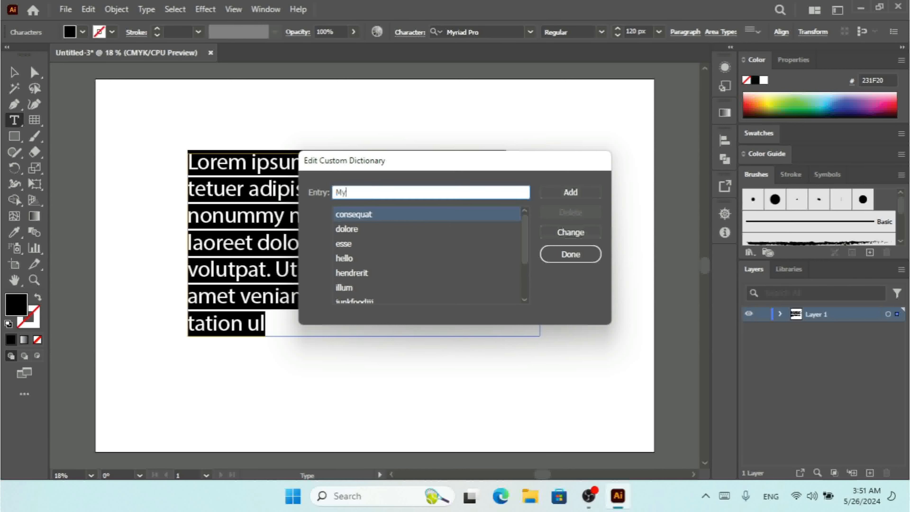
pyautogui.press('BackSpace')
pyautogui.press('BackSpace')
pyautogui.press('BackSpace')
pyautogui.press('BackSpace')
pyautogui.press('BackSpace')
pyautogui.click(570, 192)
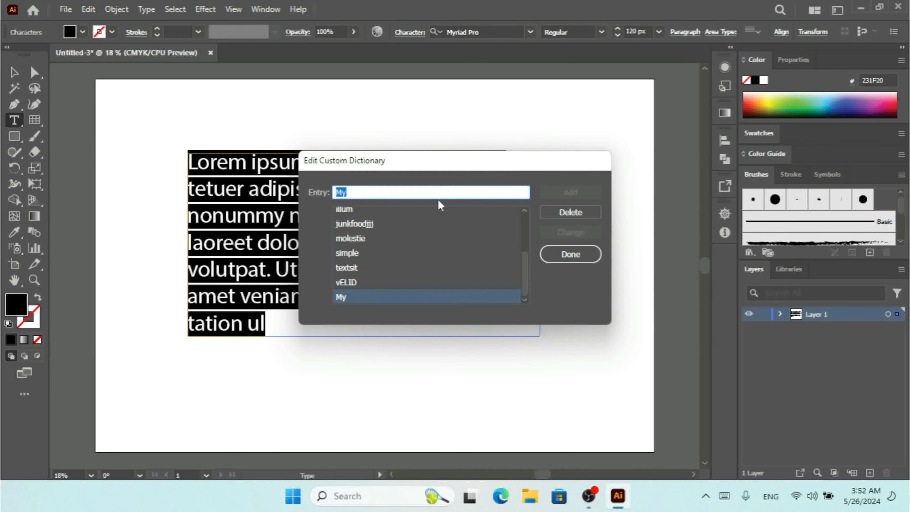
# Step: Add the entries "Text", "Yard" and "Jumpin" to the custom dictionary
pyautogui.write('Text')
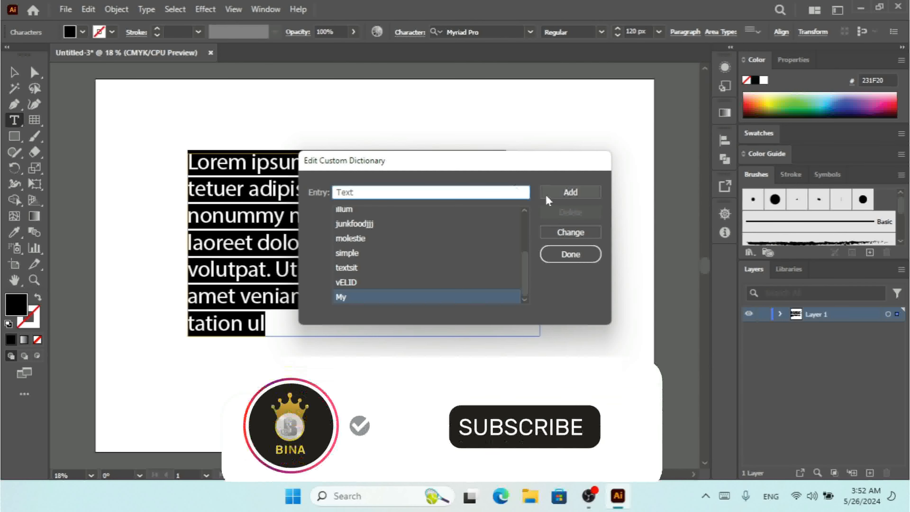
pyautogui.click(547, 197)
pyautogui.write('Yard')
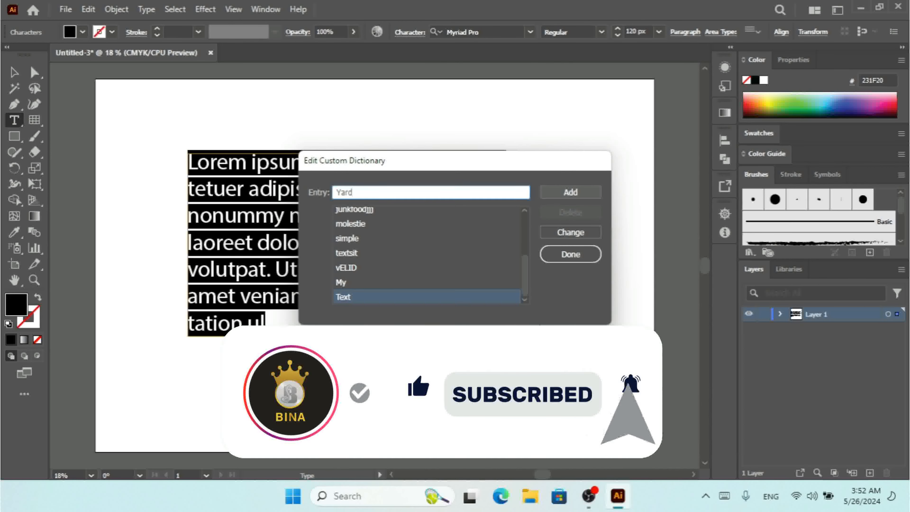
pyautogui.click(578, 187)
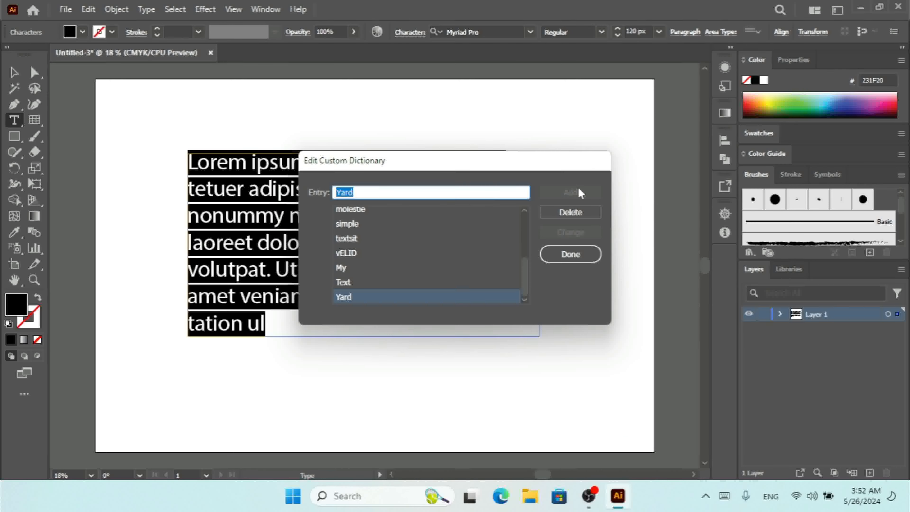
pyautogui.write('Jun')
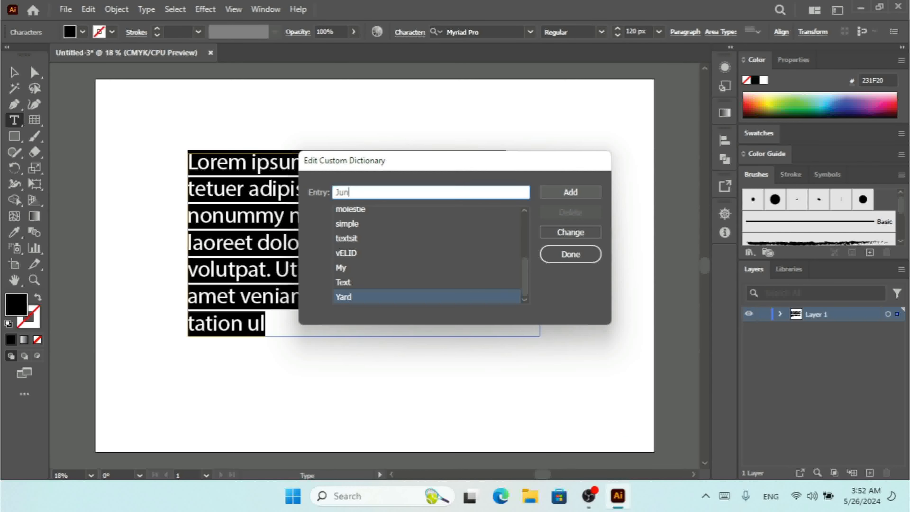
pyautogui.press('BackSpace')
pyautogui.write('mpin')
pyautogui.click(590, 195)
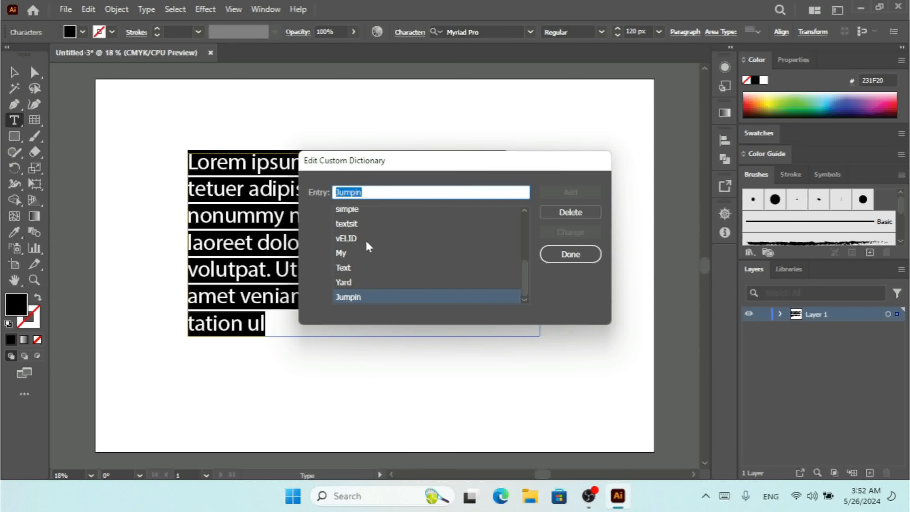
# Step: Delete the "vELID" entry from the custom dictionary
pyautogui.click(352, 223)
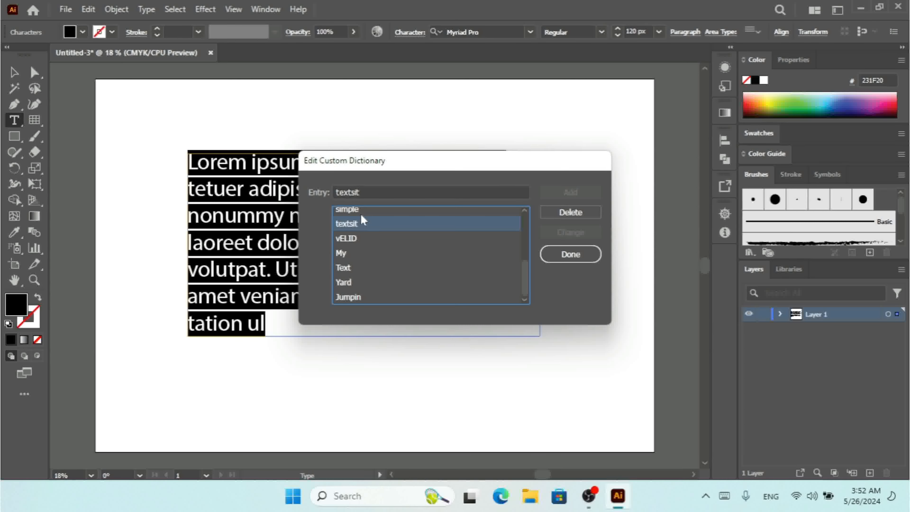
pyautogui.click(357, 239)
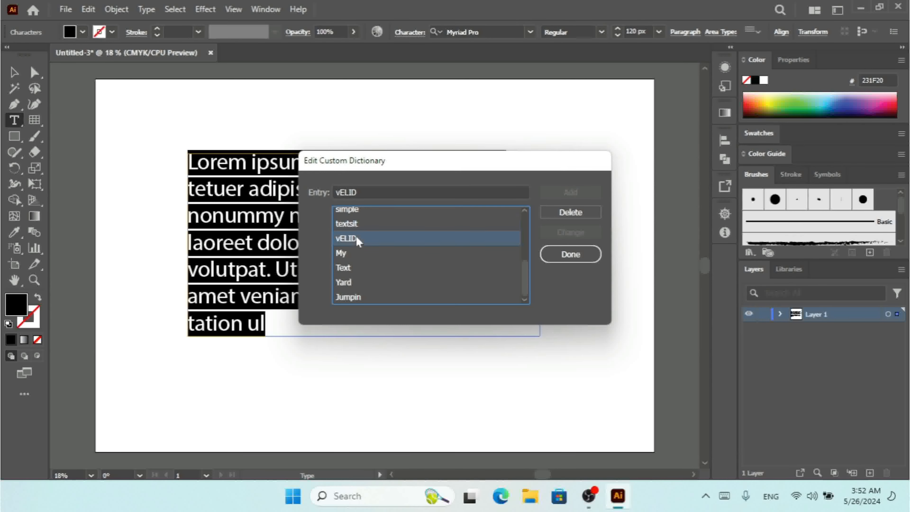
pyautogui.click(557, 216)
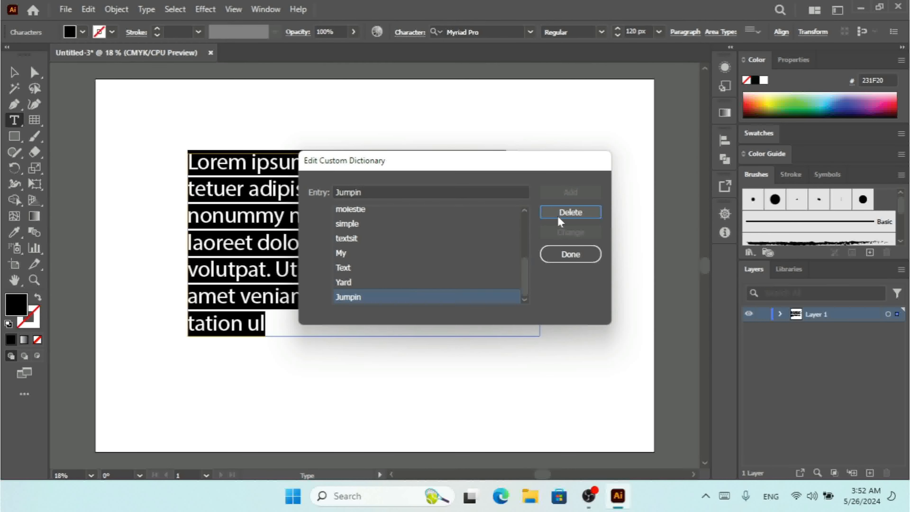
# Step: Select the "simple" entry in the custom dictionary and finish editing the dictionary
pyautogui.click(382, 193)
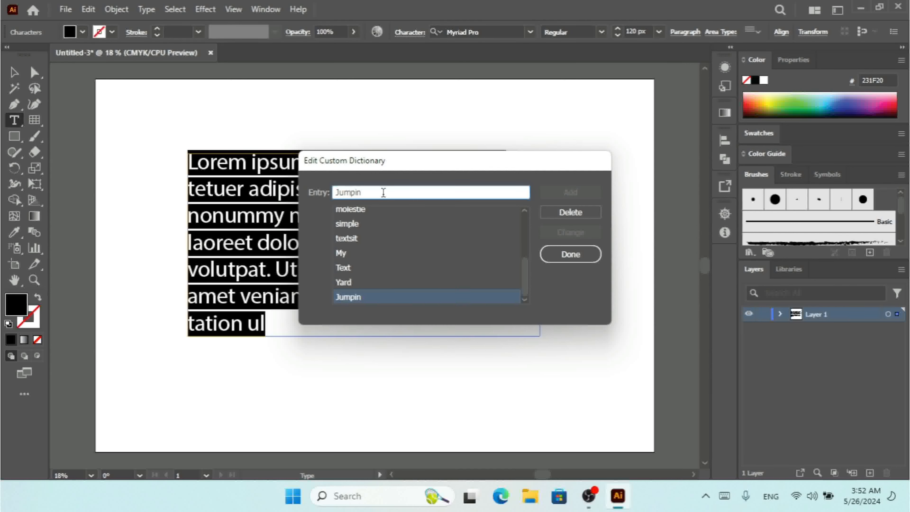
pyautogui.click(347, 224)
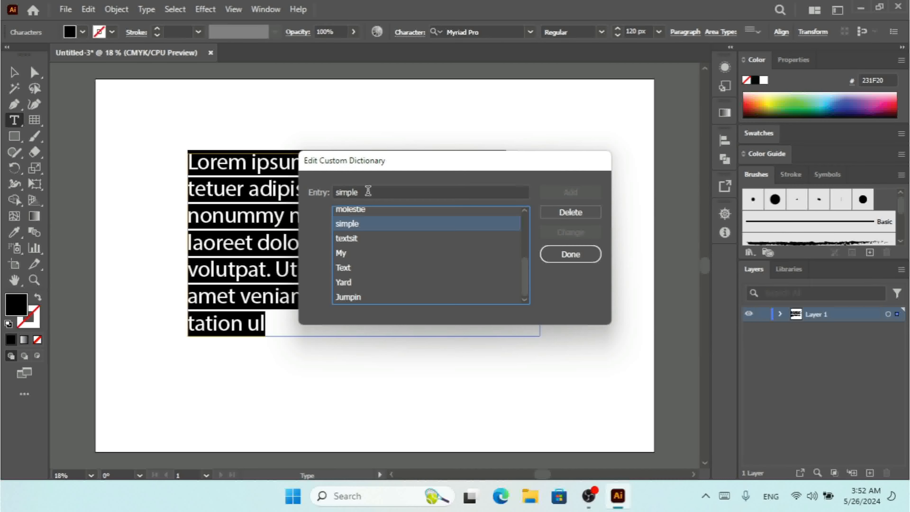
pyautogui.click(555, 254)
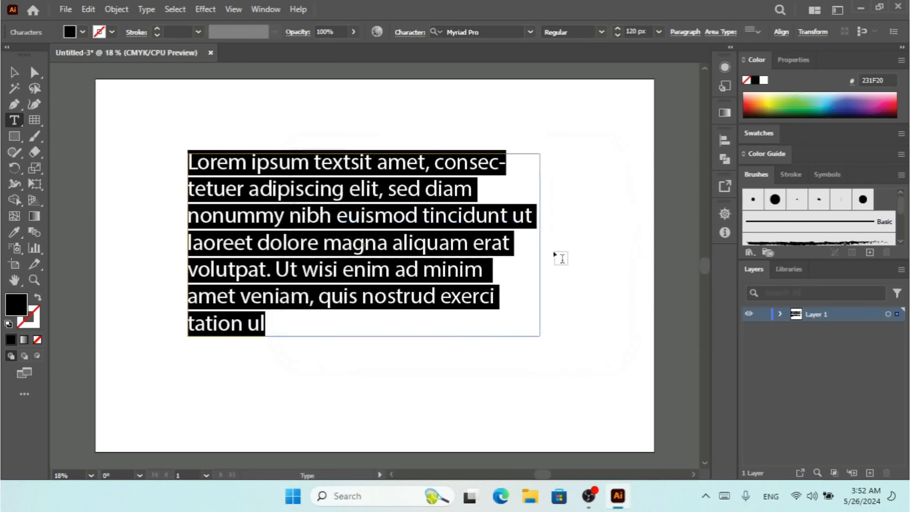
# Step: Switch to the Selection tool and deselect the paragraph
pyautogui.click(90, 11)
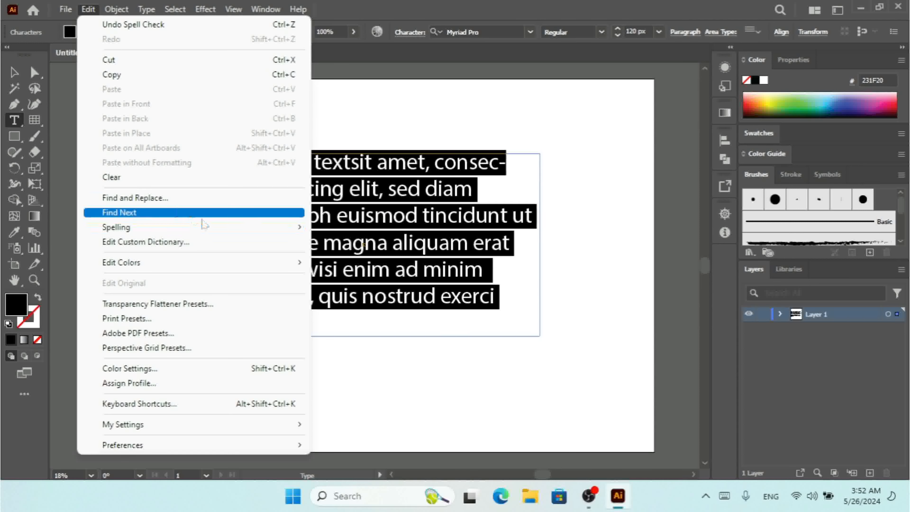
pyautogui.moveTo(185, 229)
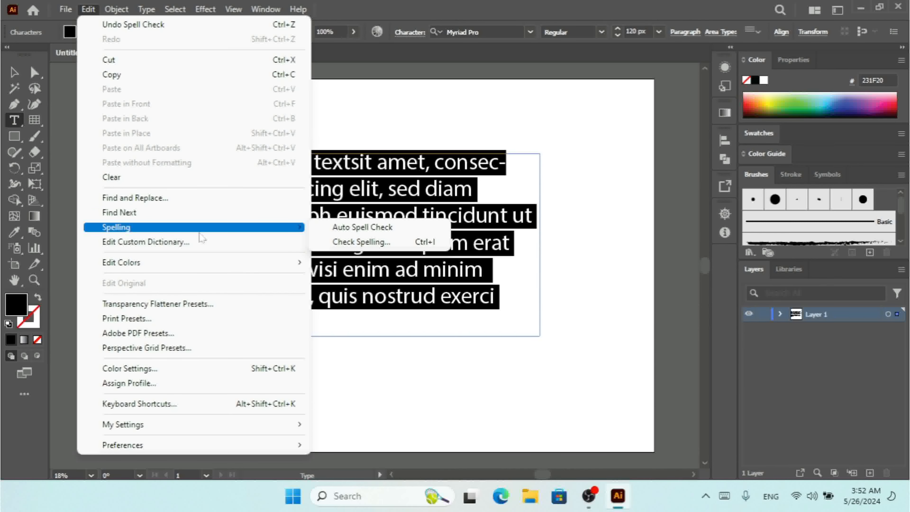
pyautogui.click(13, 72)
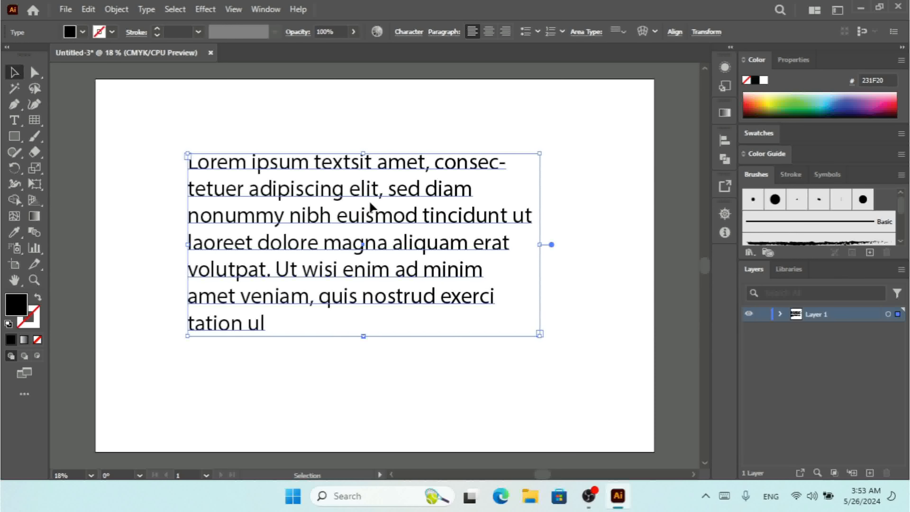
pyautogui.click(598, 325)
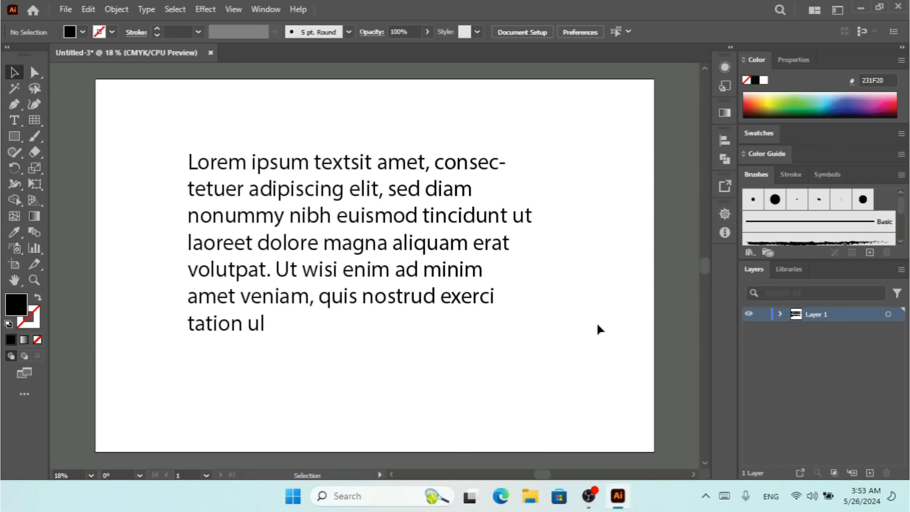